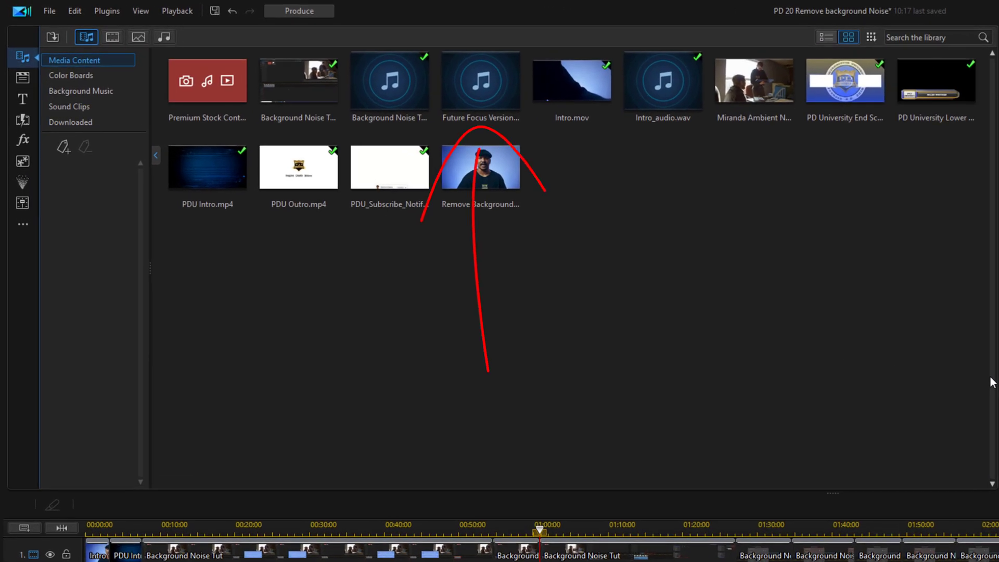
- Drag the Future Focus Version music from the Media Room onto audio track 3 at 00:00
{"action": "left_click", "coordinate": [478, 92]}
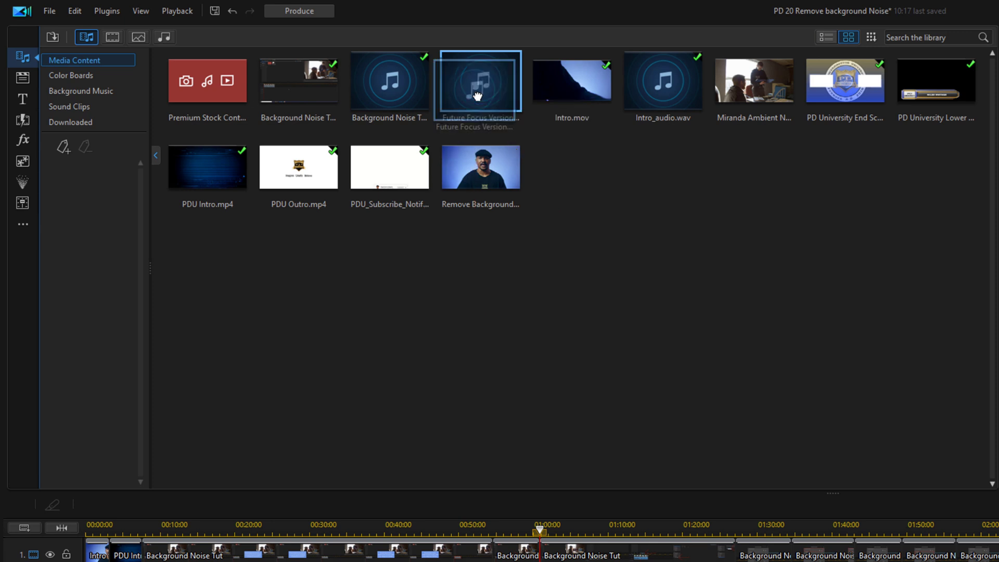
{"action": "mouse_move", "coordinate": [478, 92]}
{"action": "left_mouse_down"}
{"action": "mouse_move", "coordinate": [75, 441]}
{"action": "mouse_move", "coordinate": [48, 439]}
{"action": "left_mouse_up"}
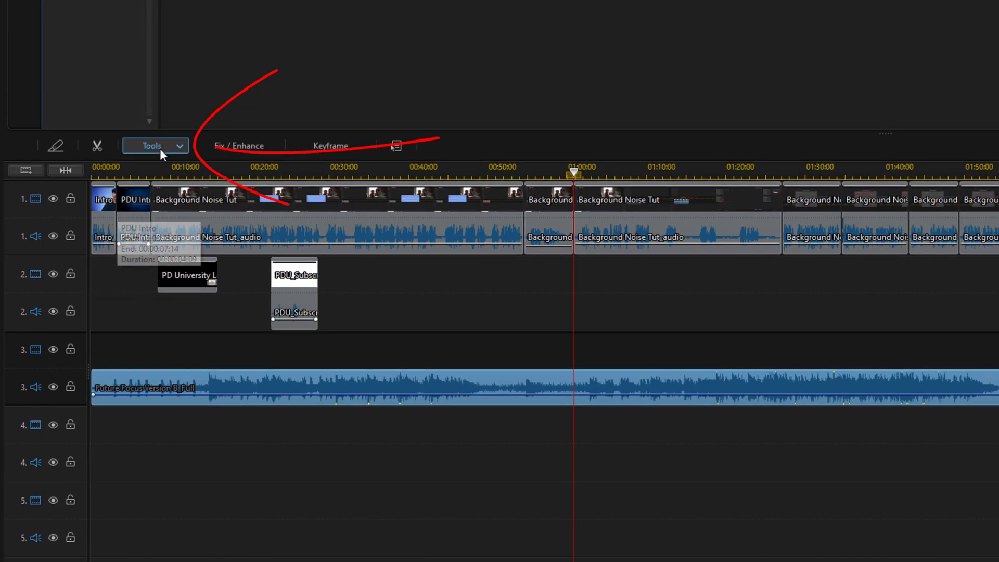
- Open Smart Fit for Duration from the music clip's audio Tools menu
{"action": "left_click", "coordinate": [161, 149]}
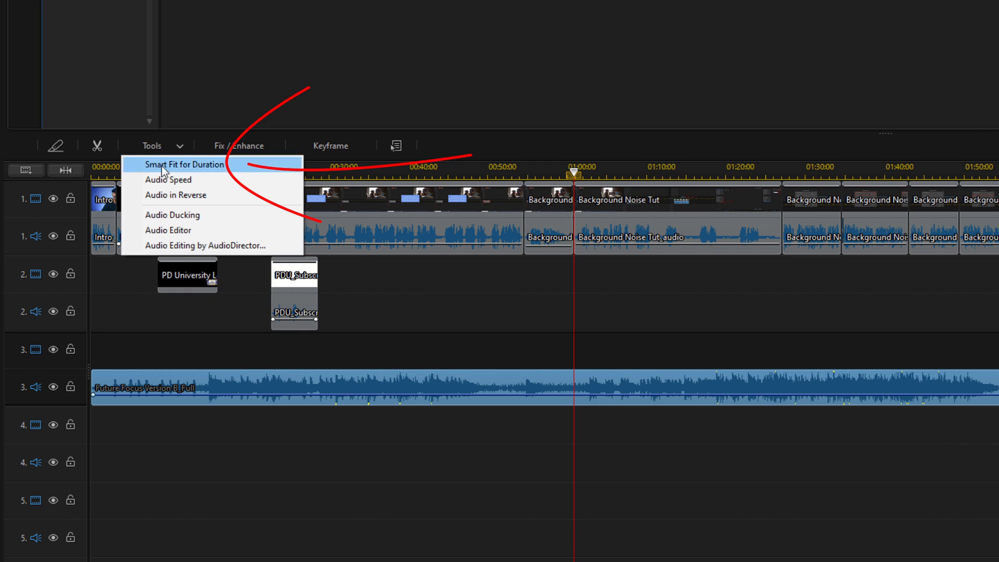
{"action": "left_click", "coordinate": [163, 166]}
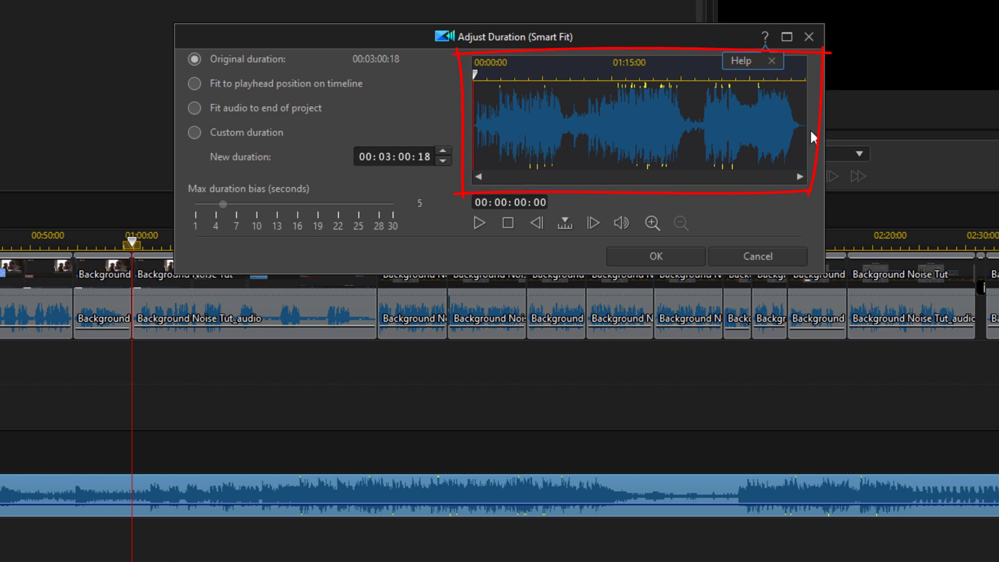
{"action": "left_click", "coordinate": [500, 202]}
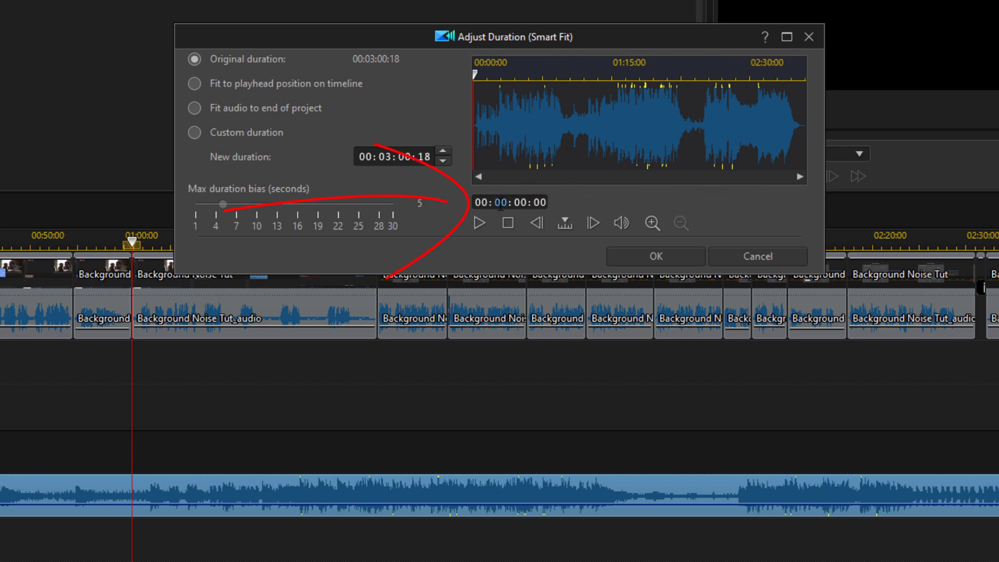
{"action": "key", "text": "Up"}
{"action": "key", "text": "Up"}
{"action": "key", "text": "Return"}
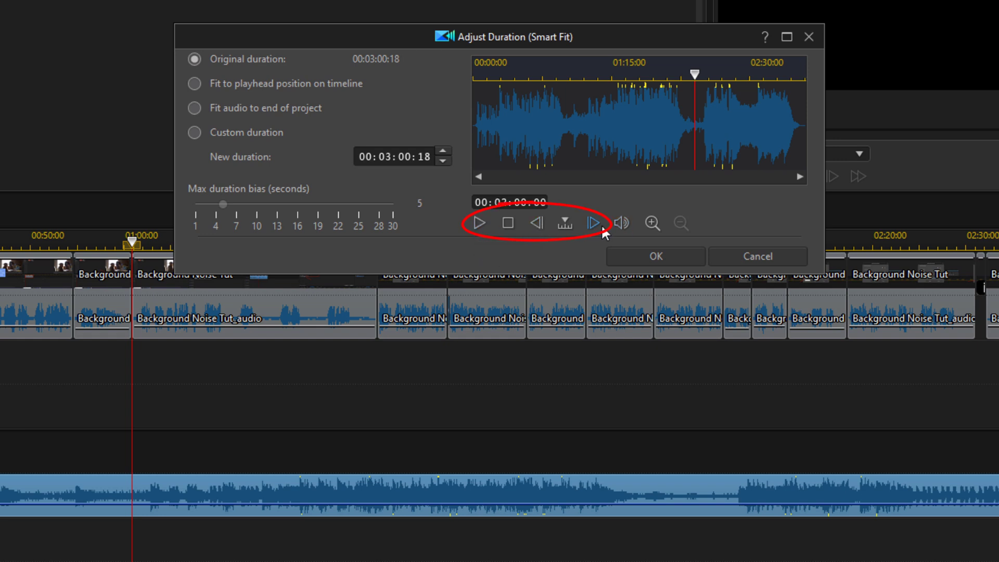
{"action": "left_click", "coordinate": [651, 223]}
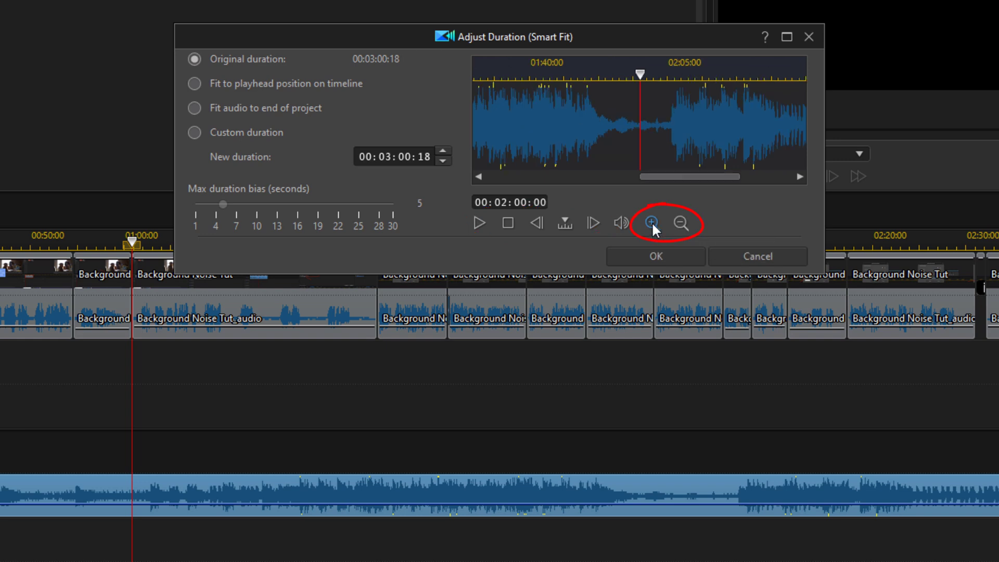
{"action": "left_click", "coordinate": [681, 226]}
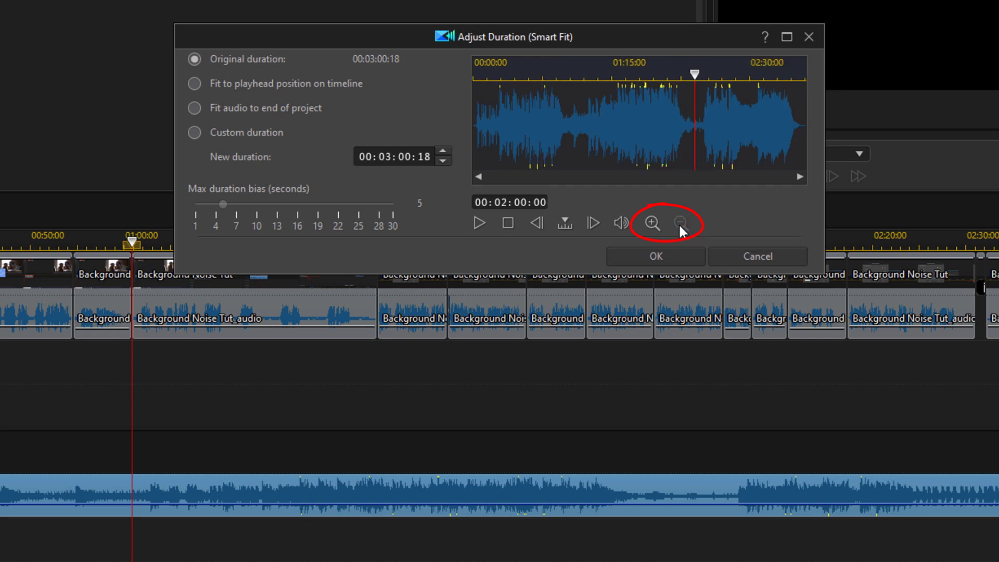
{"action": "left_click_drag", "start_coordinate": [692, 75], "coordinate": [439, 85]}
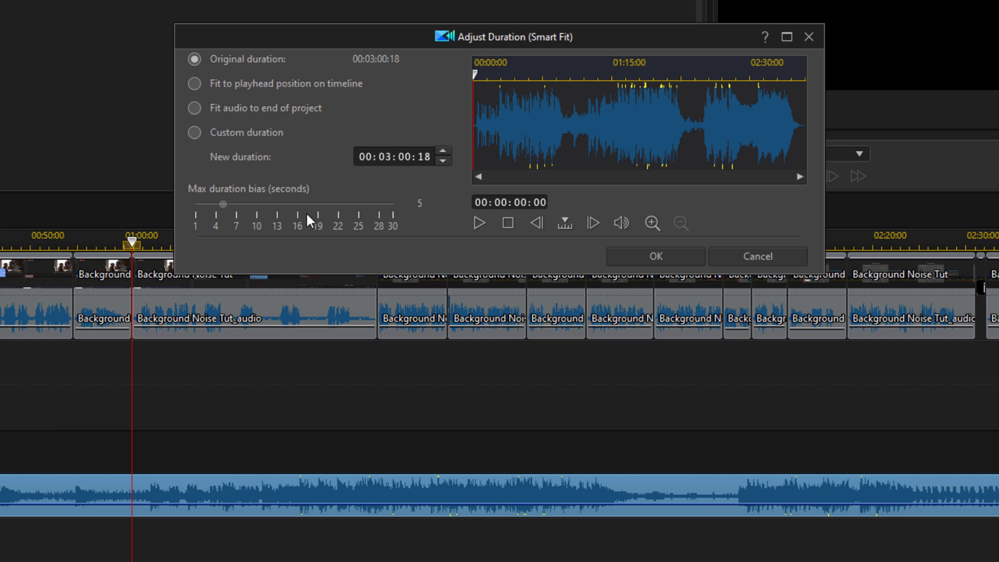
{"action": "left_click", "coordinate": [309, 108]}
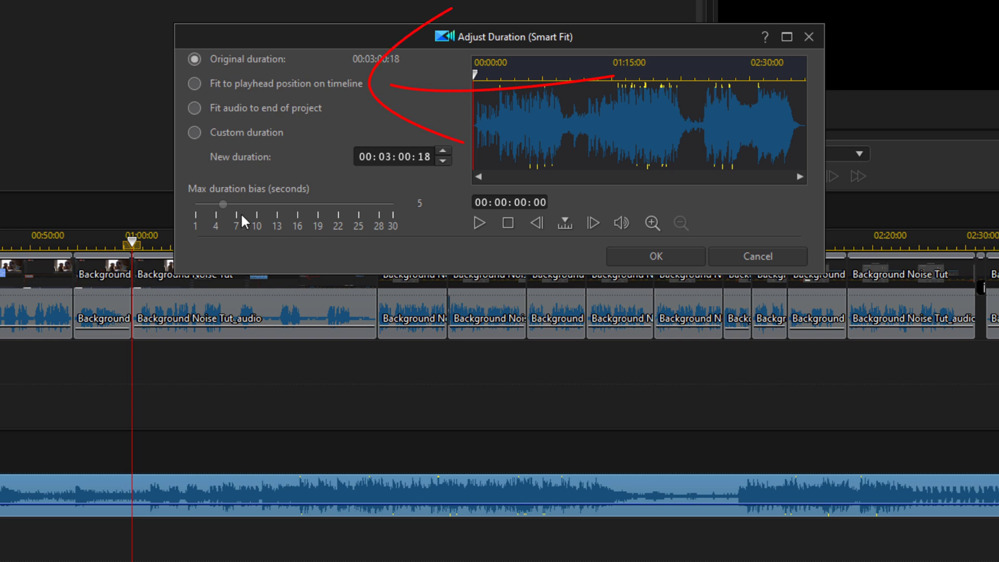
- Remix the music to fit the playhead position, then undo back to full length
{"action": "left_click", "coordinate": [194, 85]}
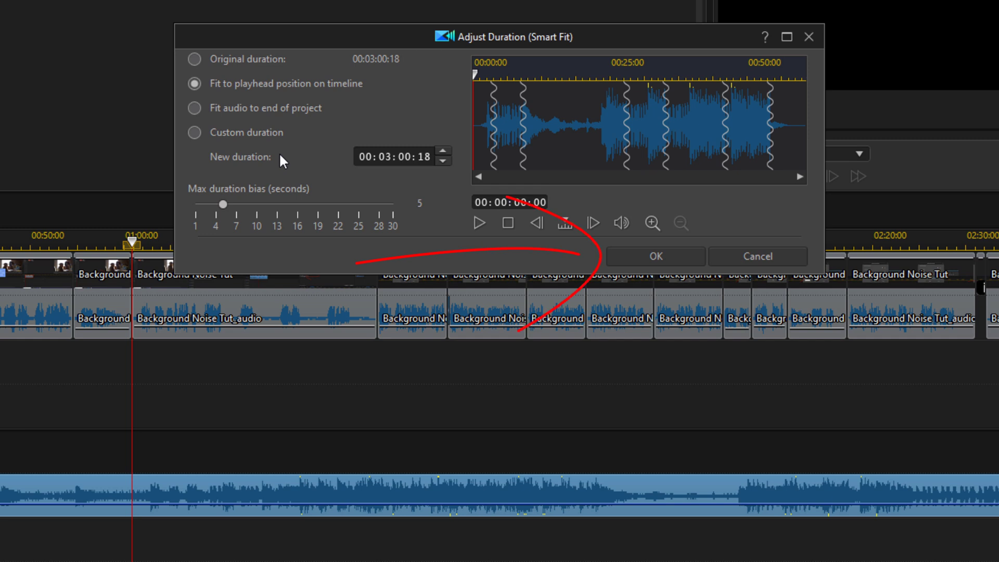
{"action": "left_click", "coordinate": [653, 258]}
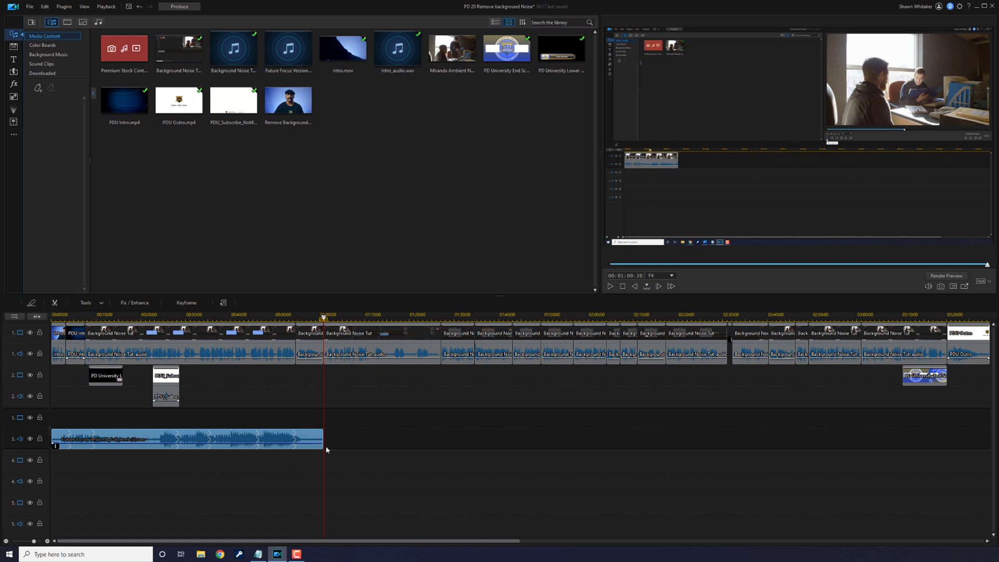
{"action": "key", "text": "ctrl+z"}
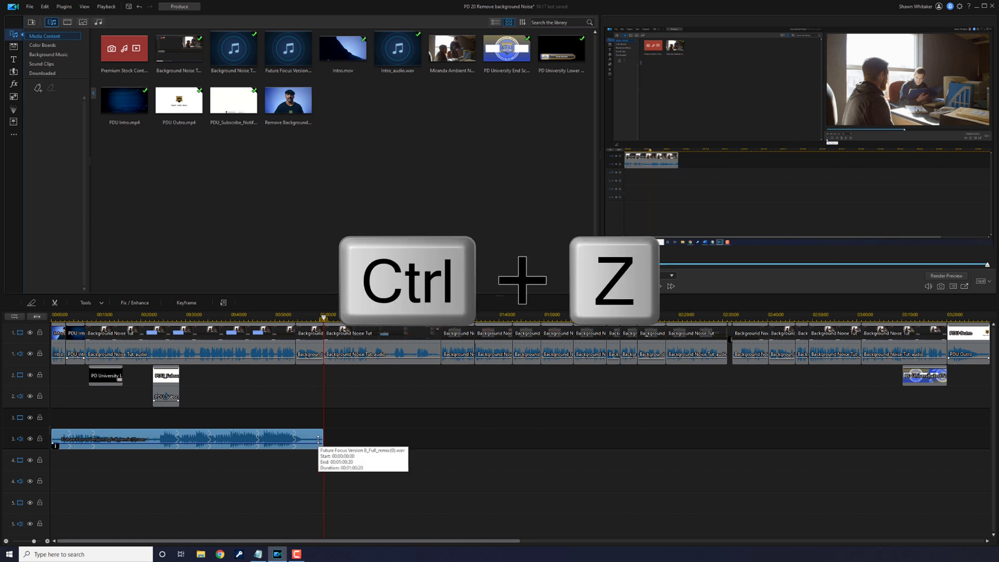
{"action": "key", "text": "ctrl+z"}
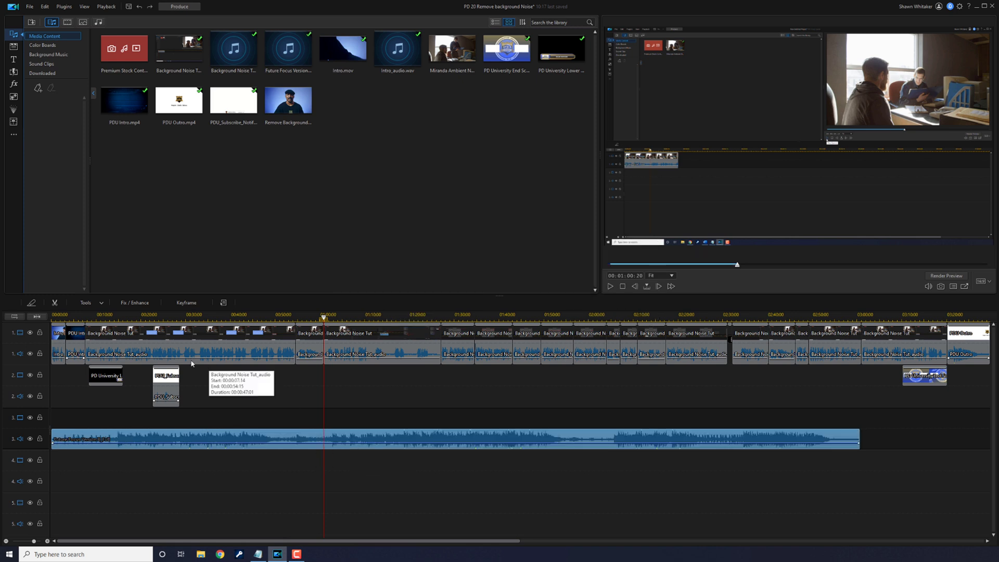
{"action": "left_click", "coordinate": [99, 304]}
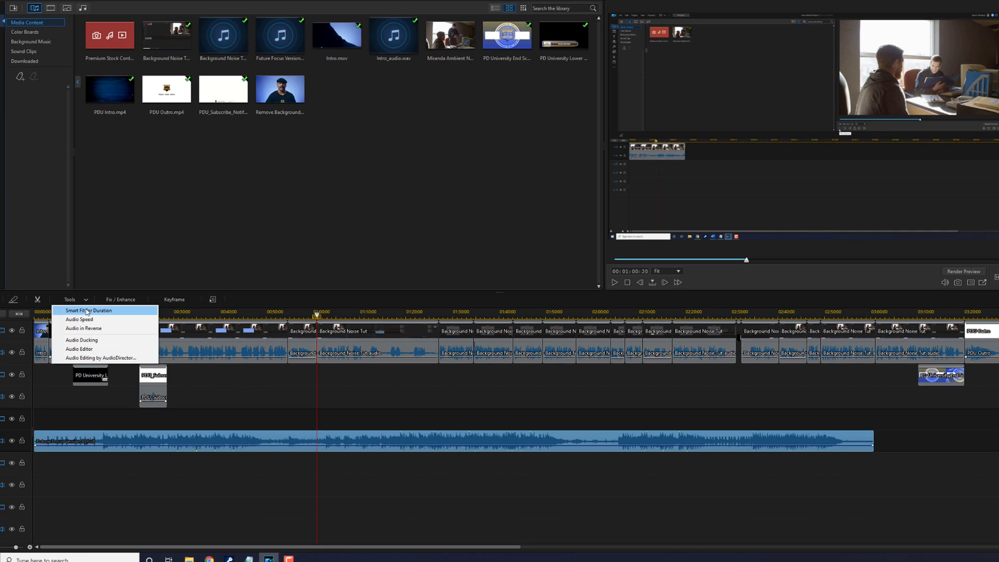
- Remix the music to end with the project, previewing it before applying
{"action": "left_click", "coordinate": [102, 314]}
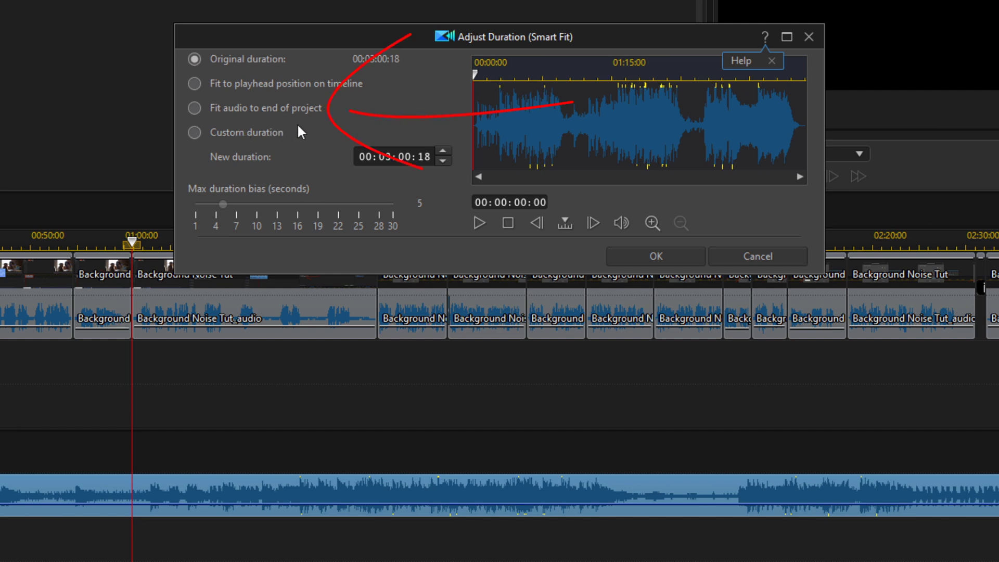
{"action": "left_click", "coordinate": [191, 110]}
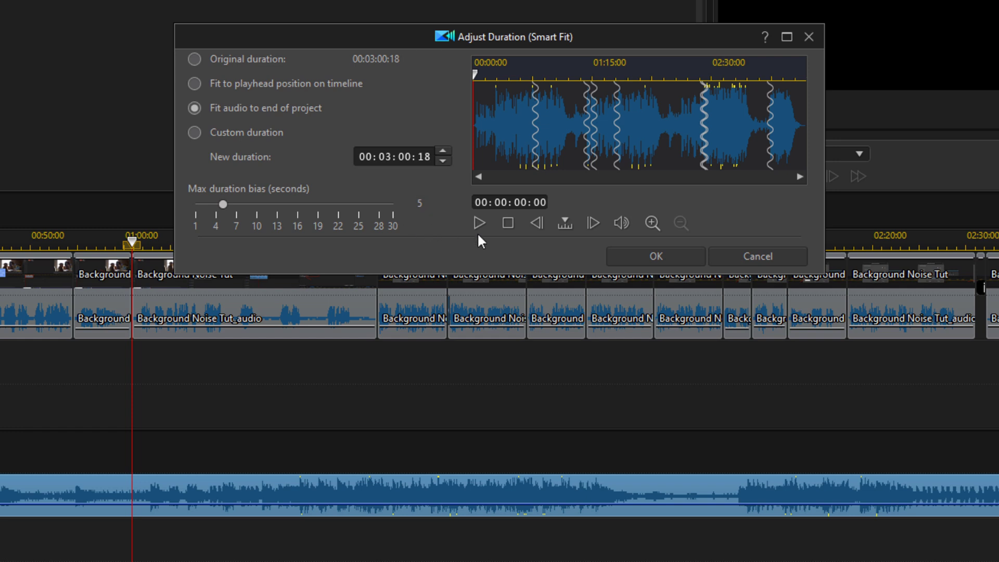
{"action": "left_click", "coordinate": [520, 78]}
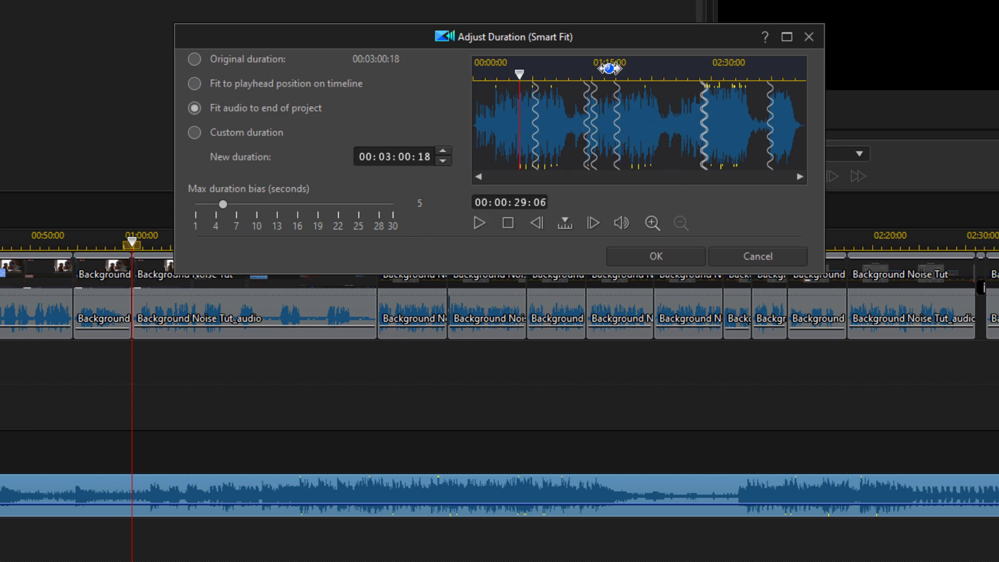
{"action": "left_click", "coordinate": [576, 74]}
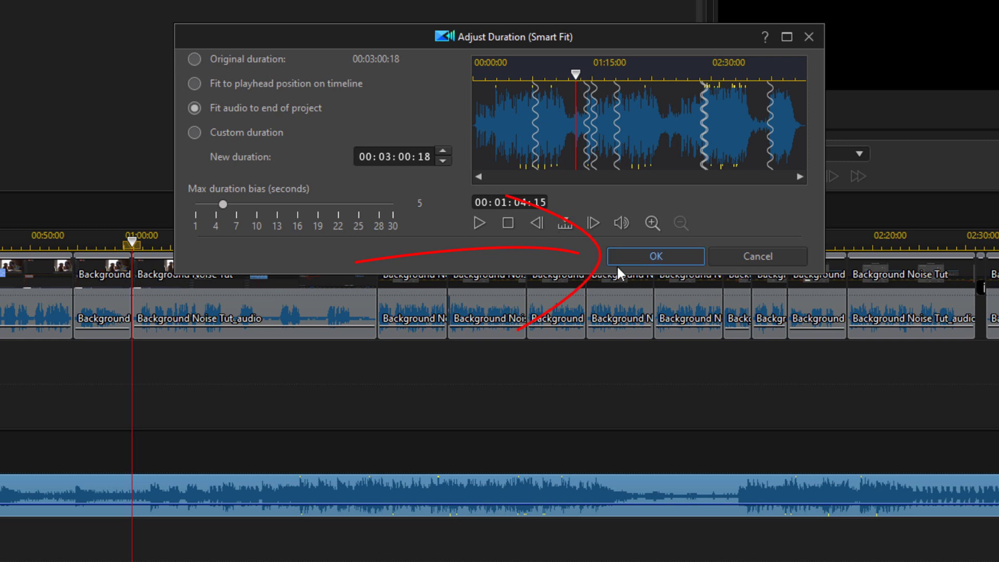
{"action": "left_click", "coordinate": [646, 257]}
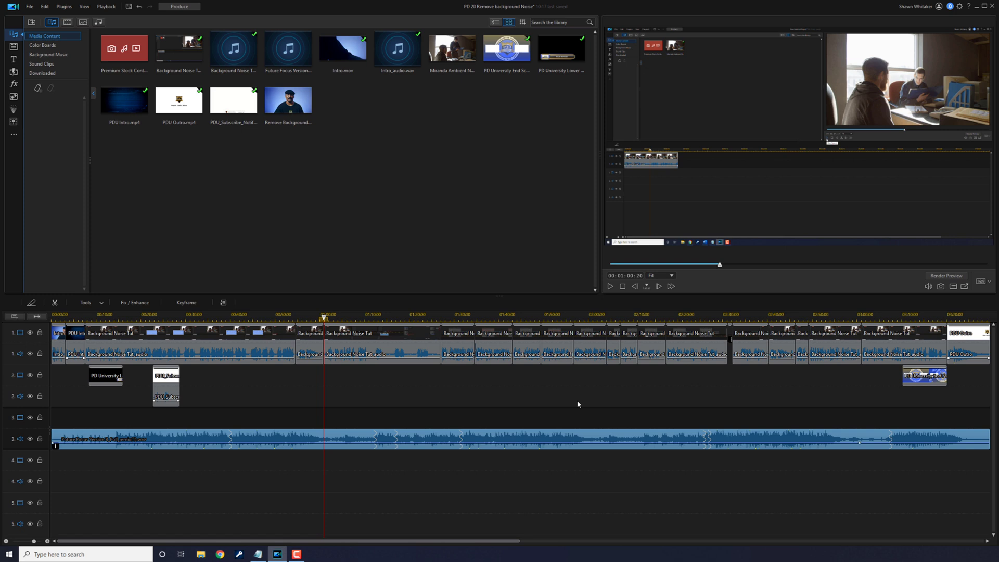
- Undo the fit-to-project-end remix and reopen Smart Fit for Duration
{"action": "key", "text": "ctrl+z"}
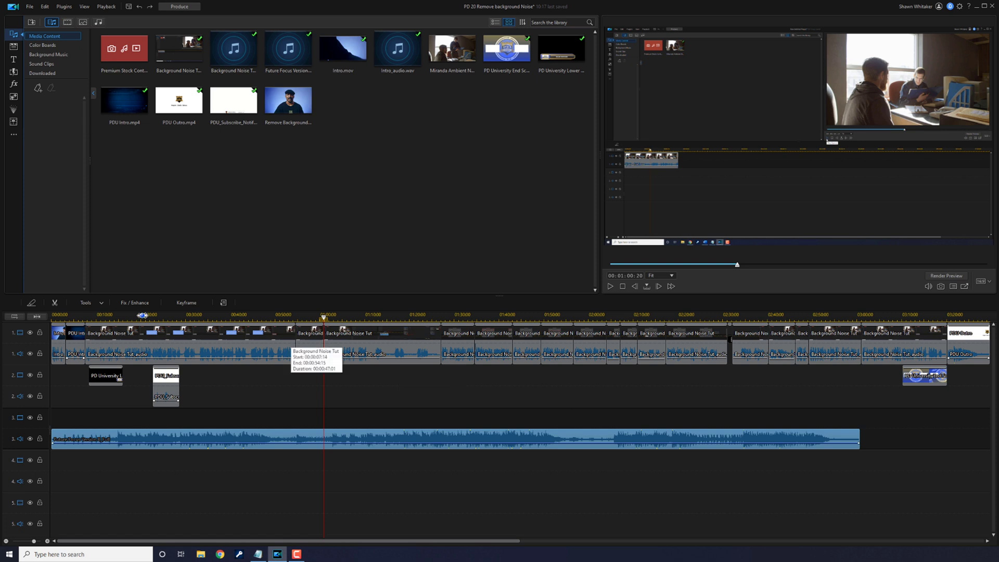
{"action": "left_click", "coordinate": [101, 303]}
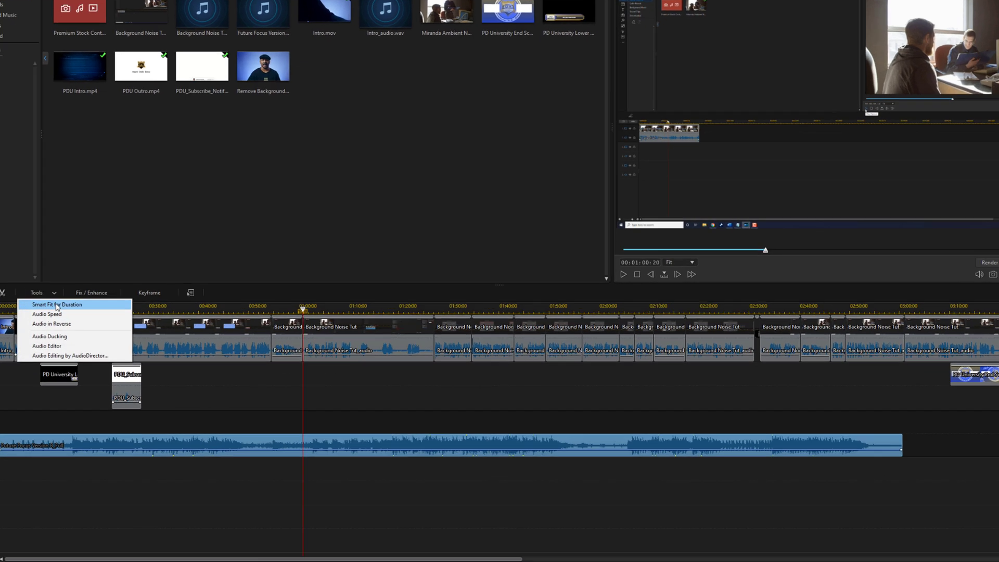
{"action": "left_click", "coordinate": [104, 313]}
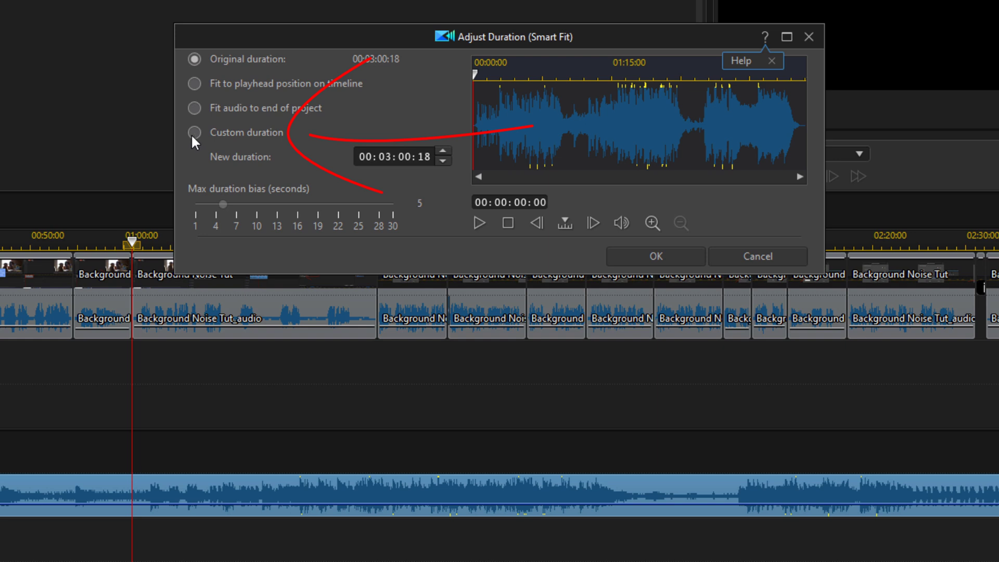
- Set Smart Fit to a custom duration of 00:04:00:18 and apply the remix
{"action": "left_click", "coordinate": [193, 133]}
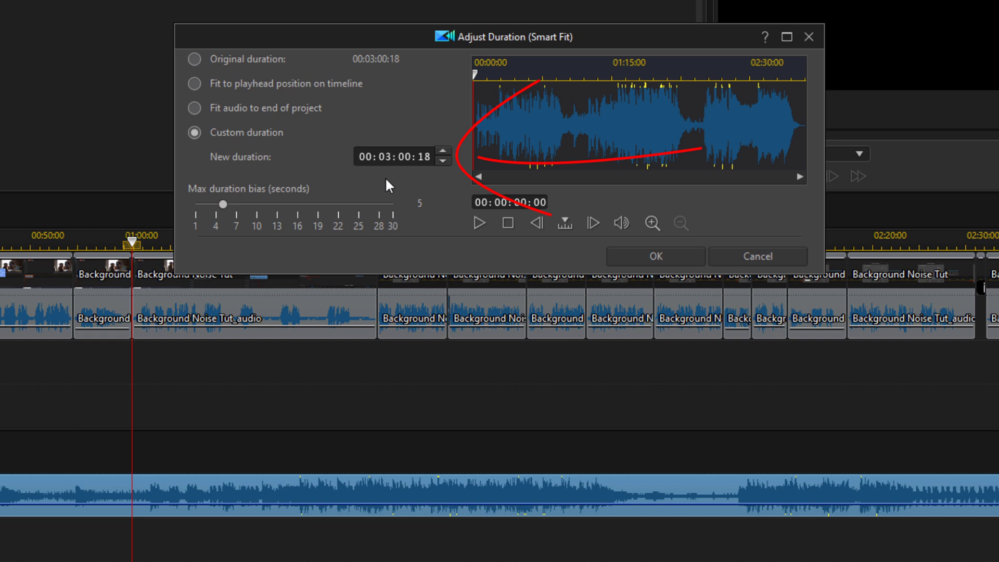
{"action": "left_click", "coordinate": [384, 156]}
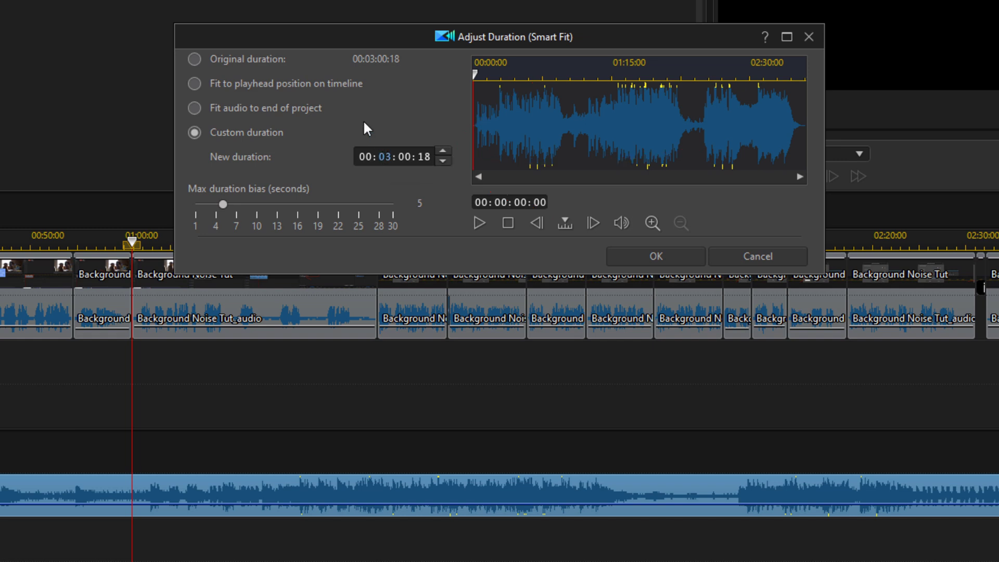
{"action": "type", "text": "04"}
{"action": "key", "text": "Return"}
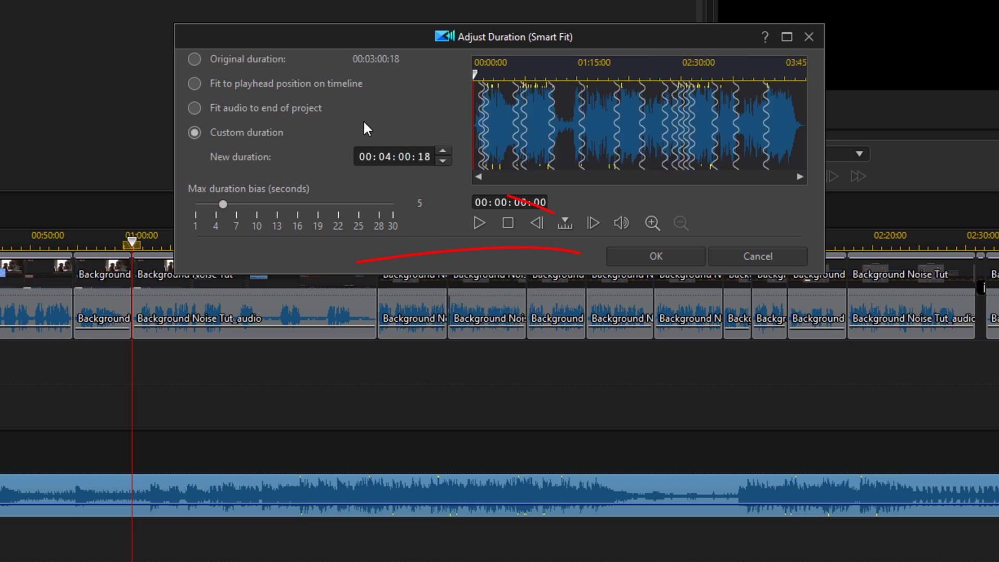
{"action": "left_click", "coordinate": [650, 256]}
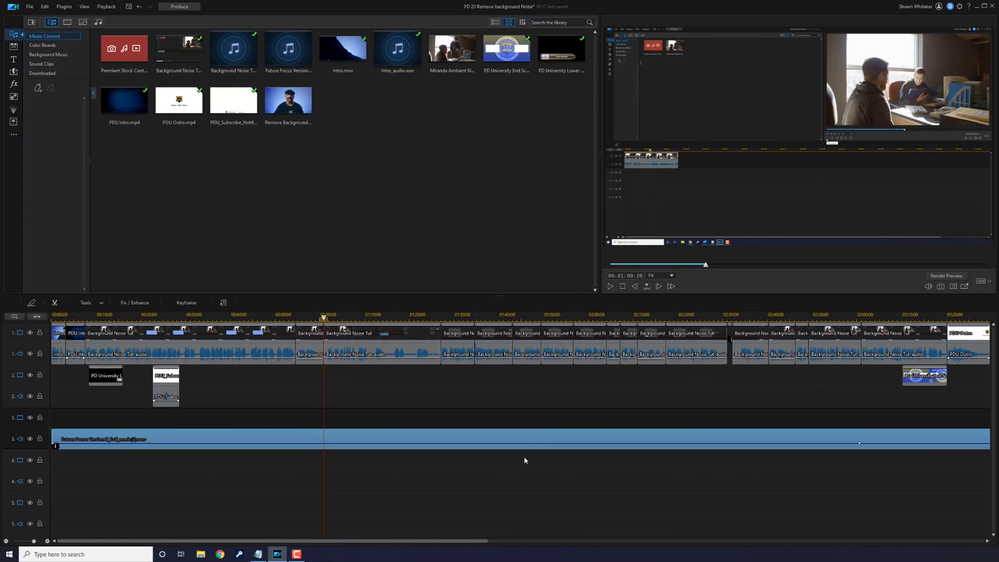
{"action": "scroll", "coordinate": [277, 417], "scroll_direction": "down", "scroll_amount": 1}
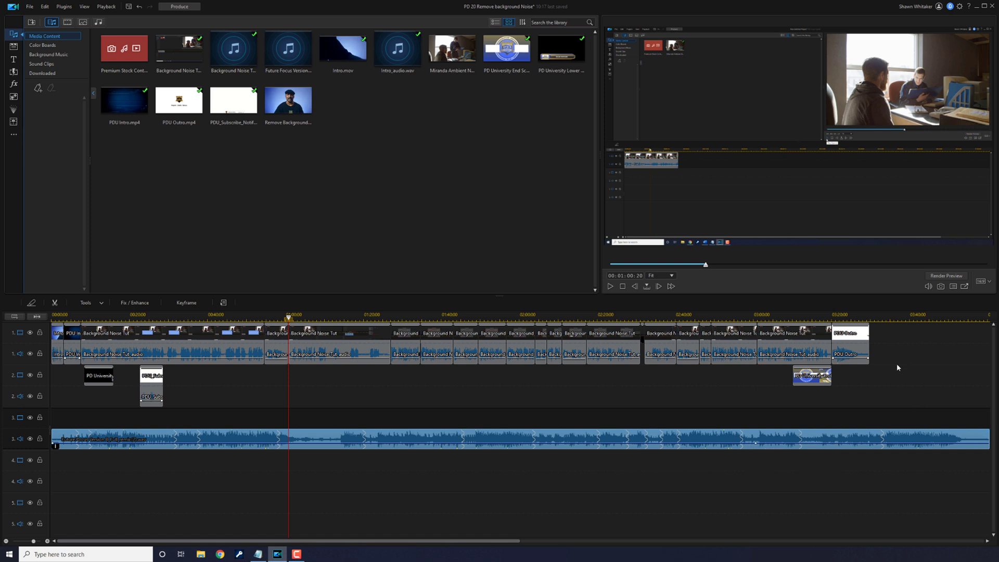
- Undo the custom four-minute Smart Fit remix with Ctrl+Z
{"action": "key", "text": "ctrl+z"}
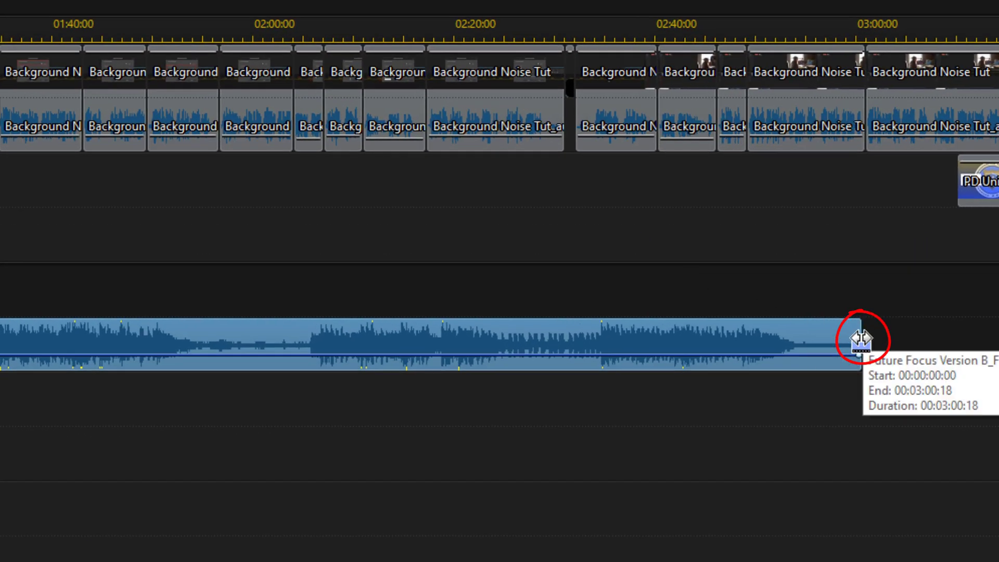
- Shift-drag the music clip's right edge left to remix it down to 1:55:19
{"action": "key", "text": "shift"}
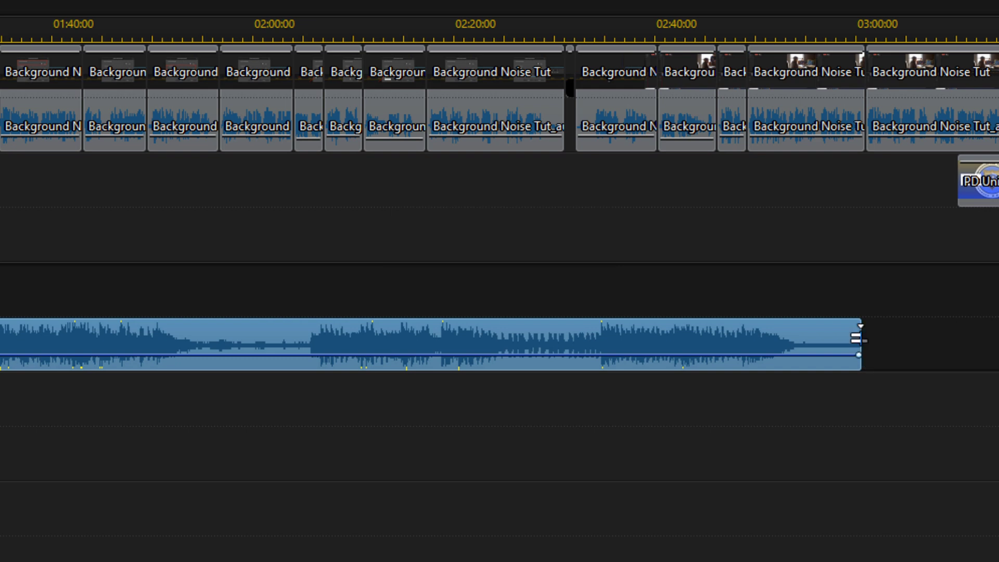
{"action": "left_click_drag", "start_coordinate": [857, 338], "coordinate": [208, 360]}
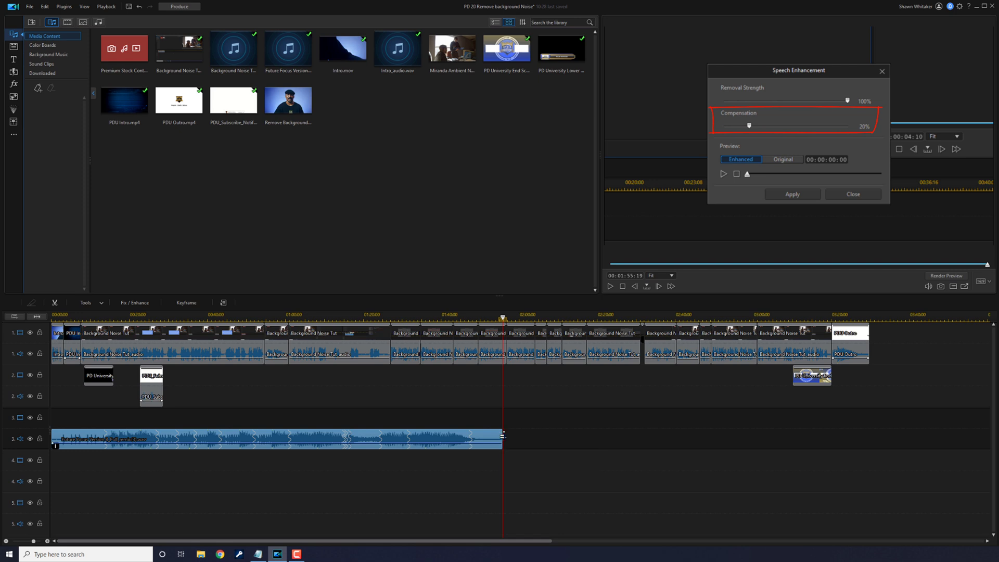
- Drag the music clip's right edge out to the project's end to auto-remix it
{"action": "left_click_drag", "start_coordinate": [501, 434], "coordinate": [879, 437]}
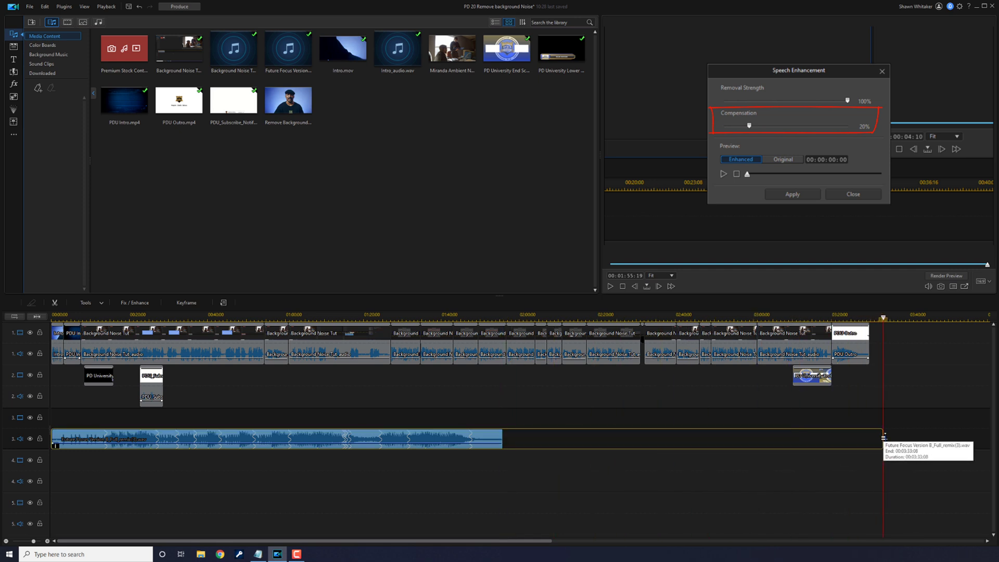
{"action": "left_click_drag", "start_coordinate": [879, 437], "coordinate": [884, 437]}
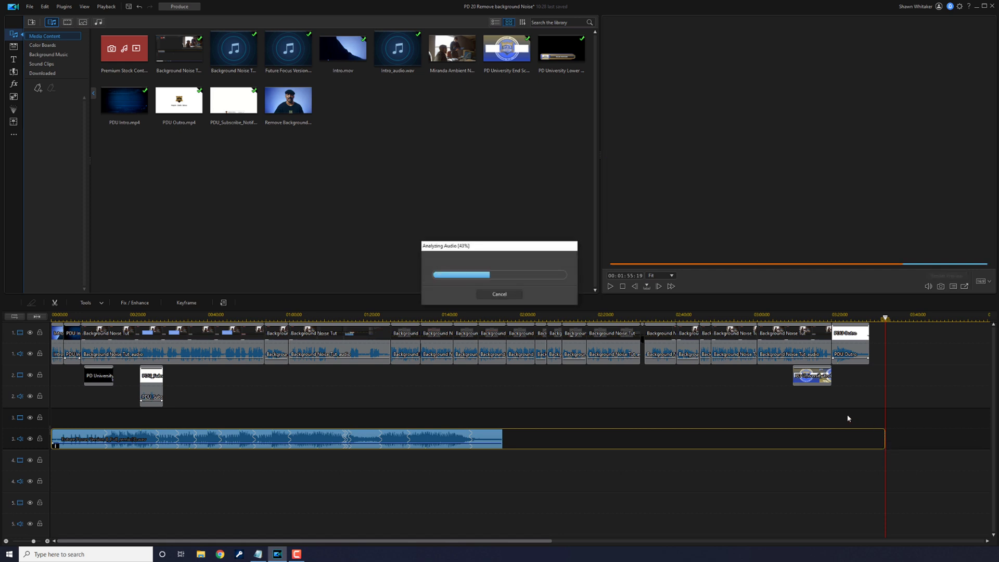